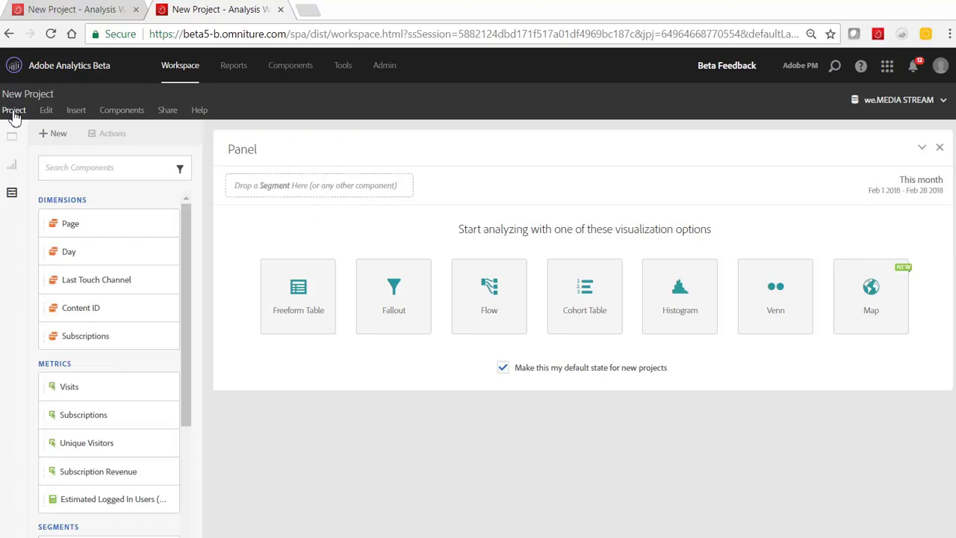
Step: Create a new project from the custom Building Blocks (Finance) template
{"action": "left_click", "coordinate": [12, 111]}
{"action": "left_click", "coordinate": [15, 132]}
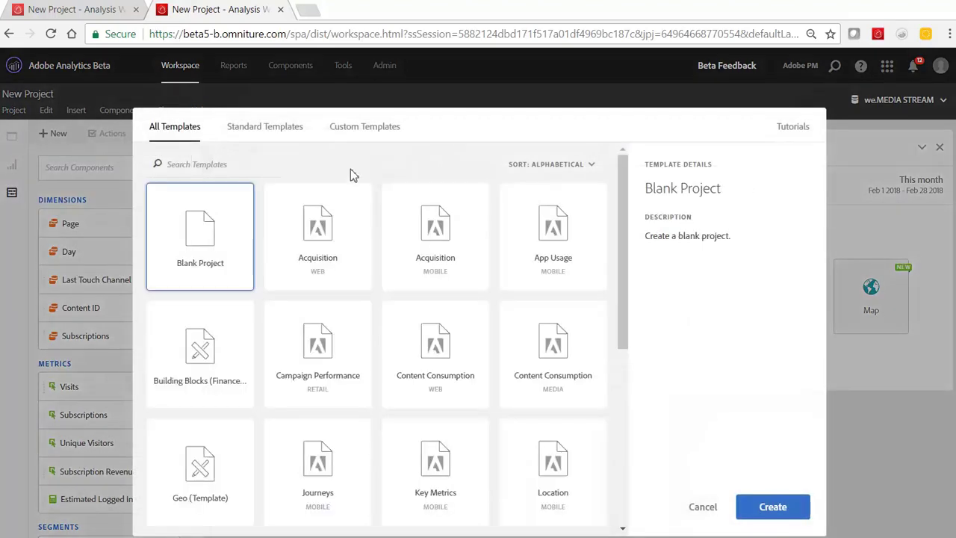
{"action": "left_click", "coordinate": [370, 131]}
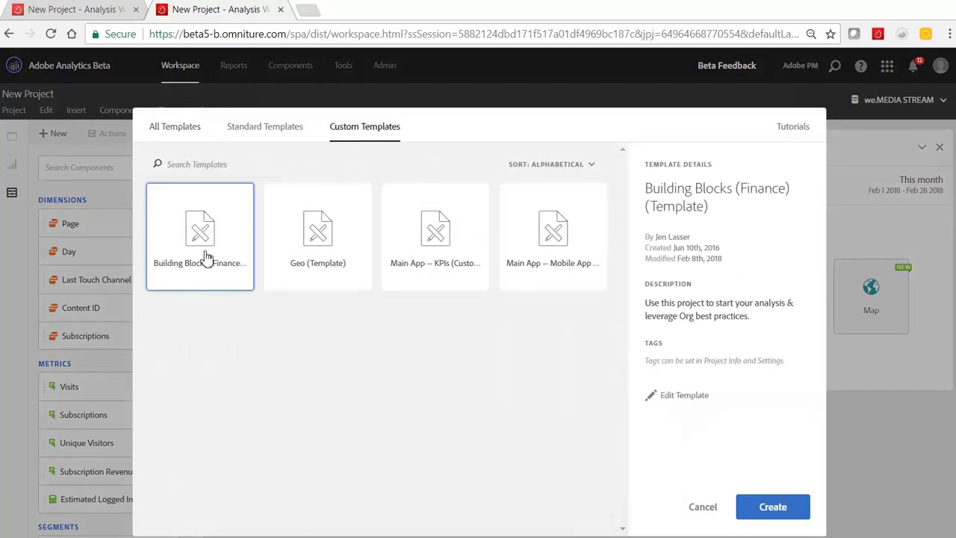
{"action": "left_click", "coordinate": [783, 507]}
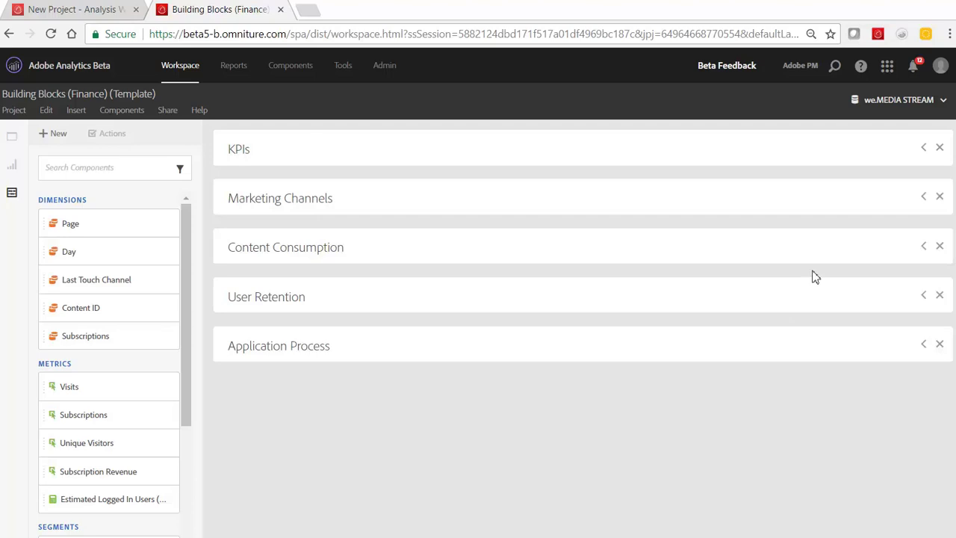
{"action": "left_click", "coordinate": [923, 247]}
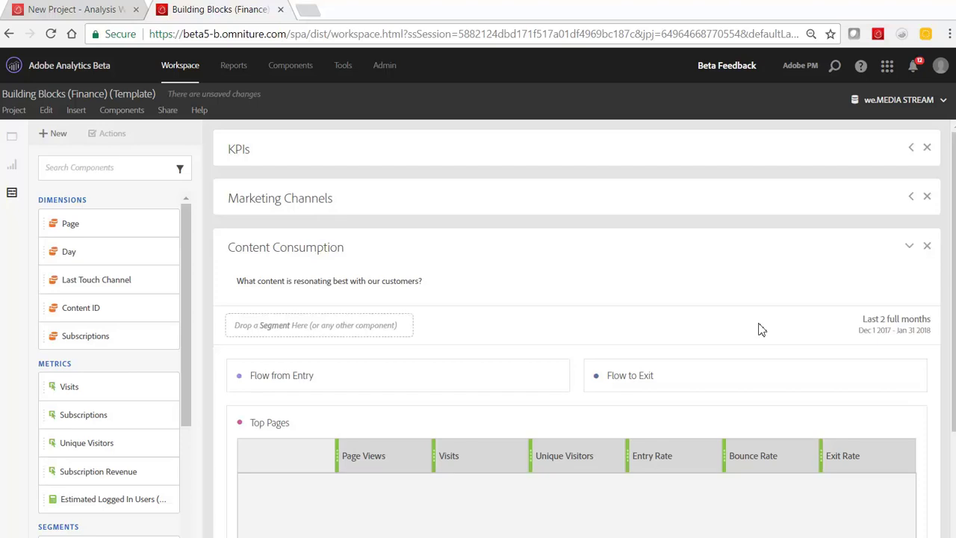
{"action": "scroll", "coordinate": [760, 328], "scroll_direction": "down", "scroll_amount": 2}
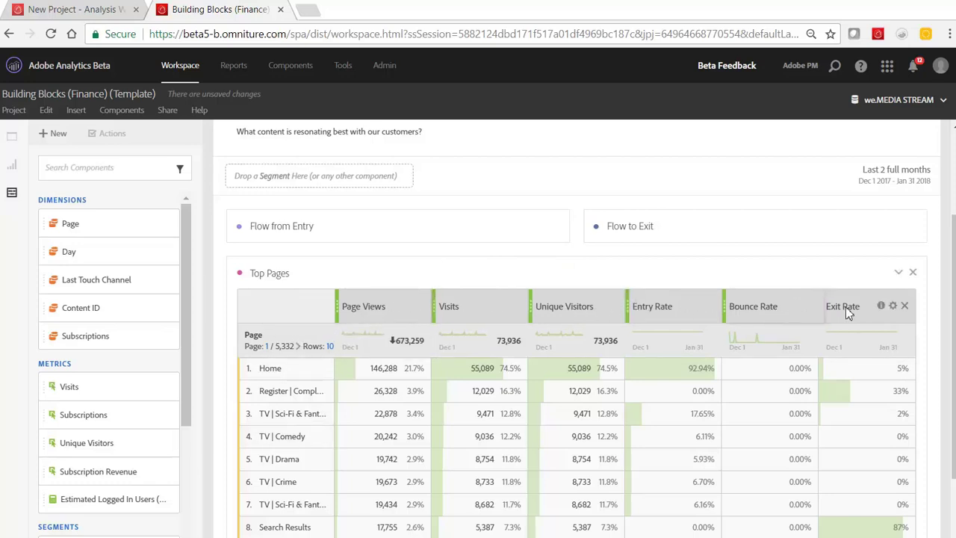
{"action": "scroll", "coordinate": [858, 239], "scroll_direction": "up", "scroll_amount": 2}
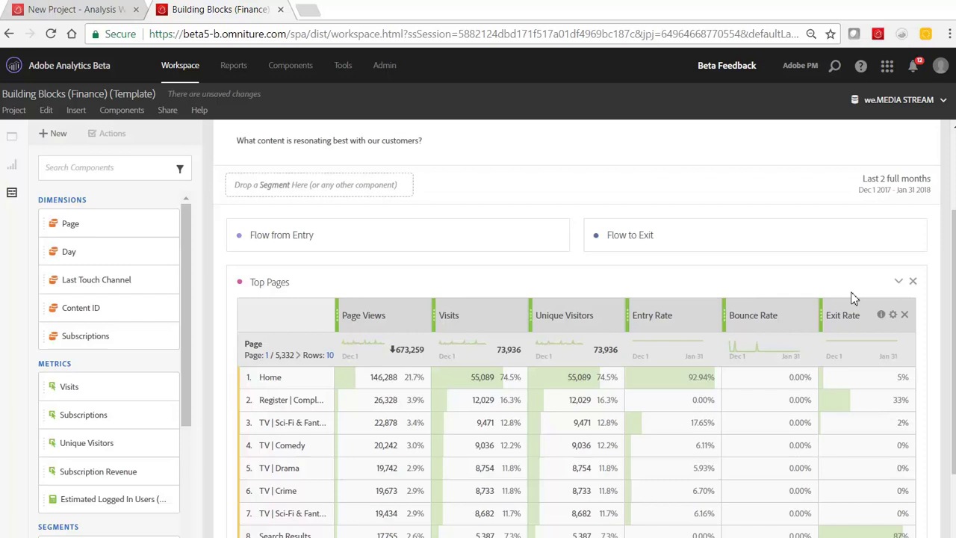
{"action": "left_click", "coordinate": [910, 170]}
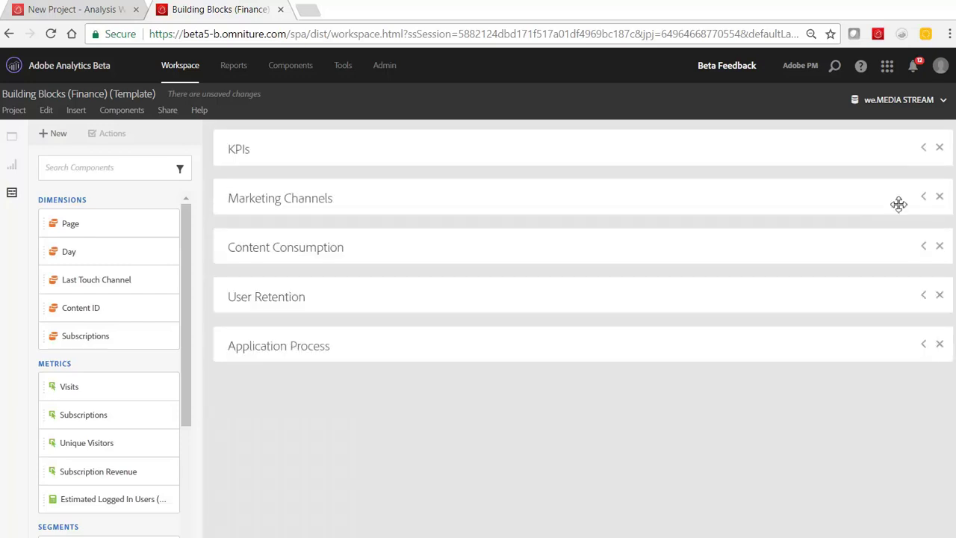
{"action": "left_click", "coordinate": [924, 297]}
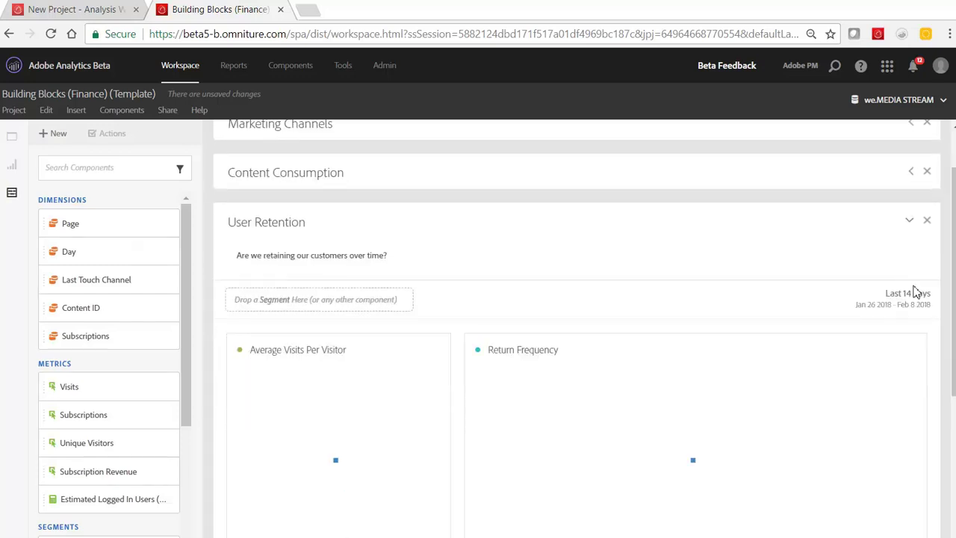
{"action": "scroll", "coordinate": [915, 293], "scroll_direction": "down", "scroll_amount": 1}
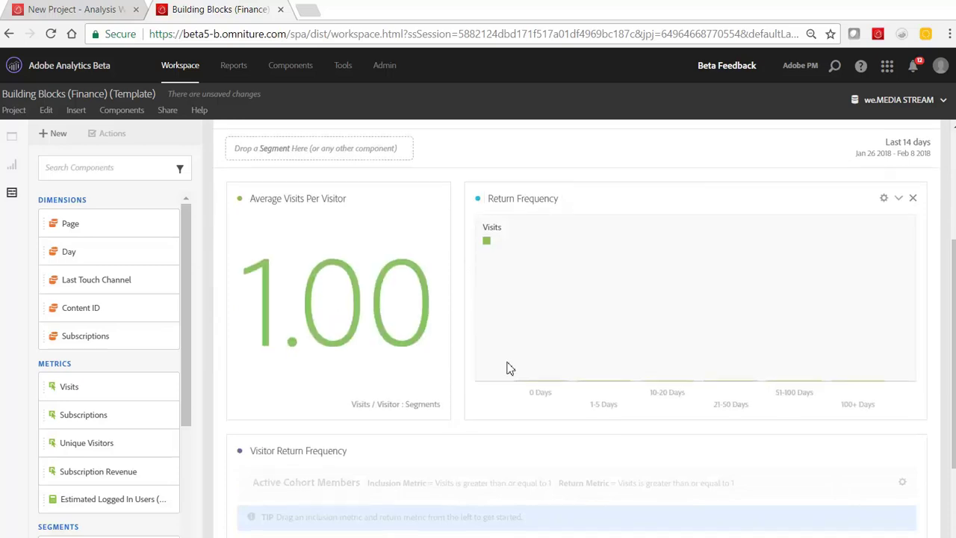
{"action": "scroll", "coordinate": [508, 364], "scroll_direction": "down", "scroll_amount": 2}
{"action": "scroll", "coordinate": [508, 364], "scroll_direction": "down", "scroll_amount": 1}
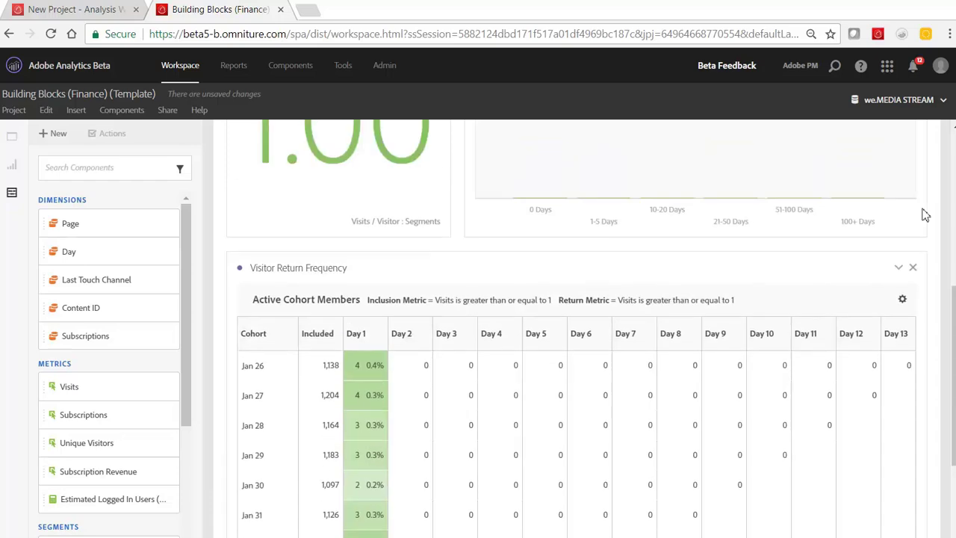
{"action": "scroll", "coordinate": [923, 209], "scroll_direction": "up", "scroll_amount": 8}
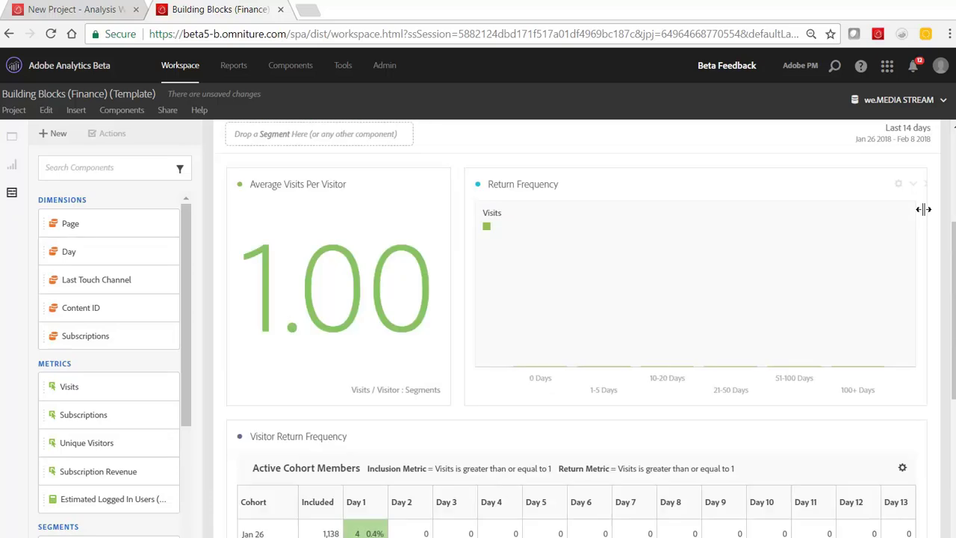
{"action": "left_click", "coordinate": [910, 298]}
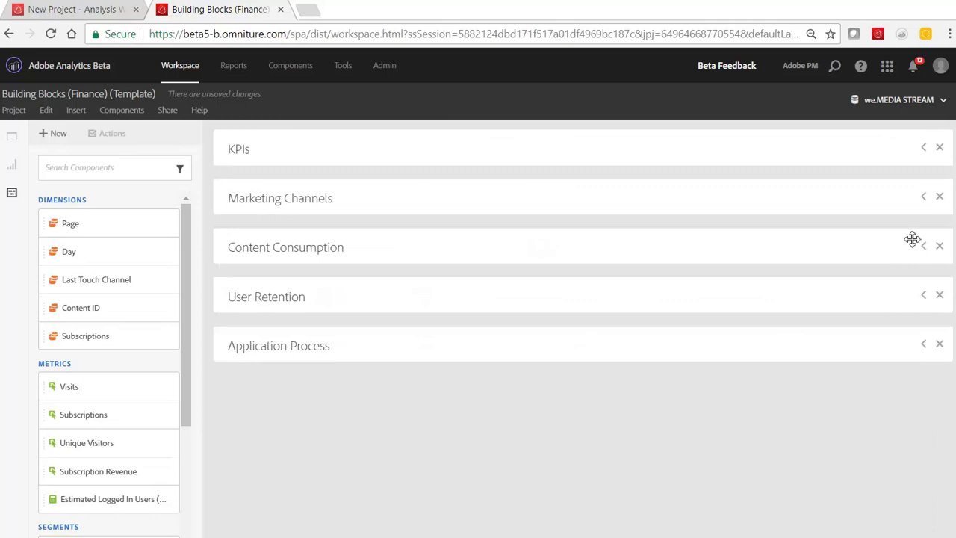
{"action": "left_click", "coordinate": [924, 149]}
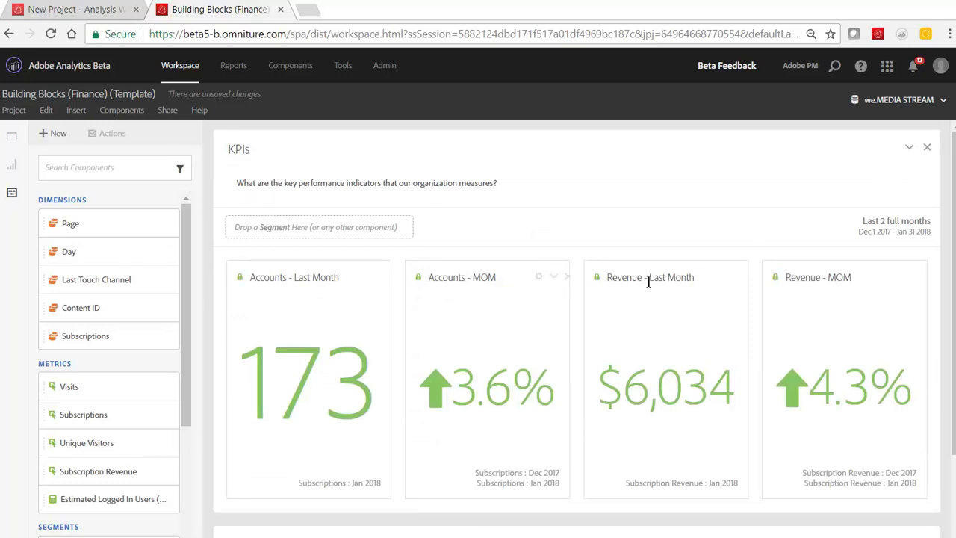
{"action": "left_click", "coordinate": [910, 148]}
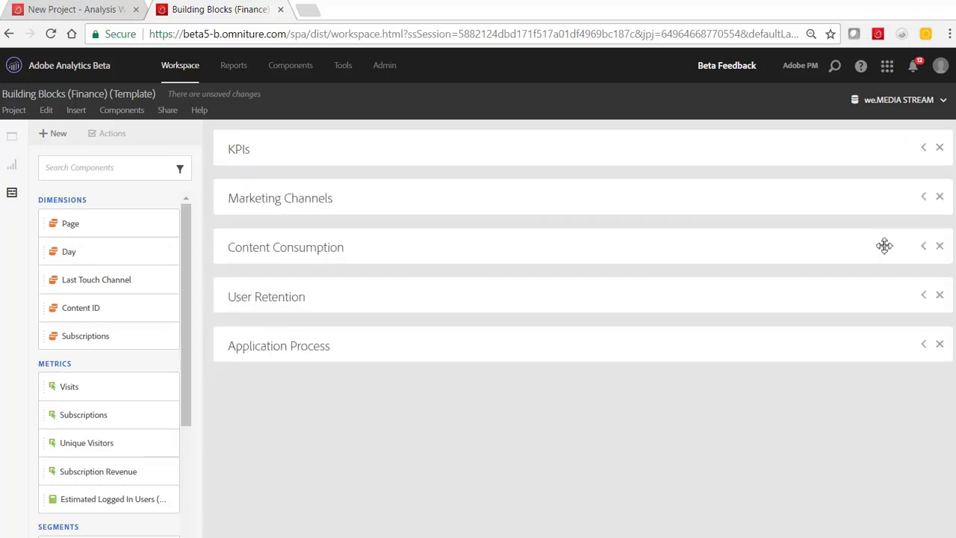
{"action": "left_click", "coordinate": [923, 344]}
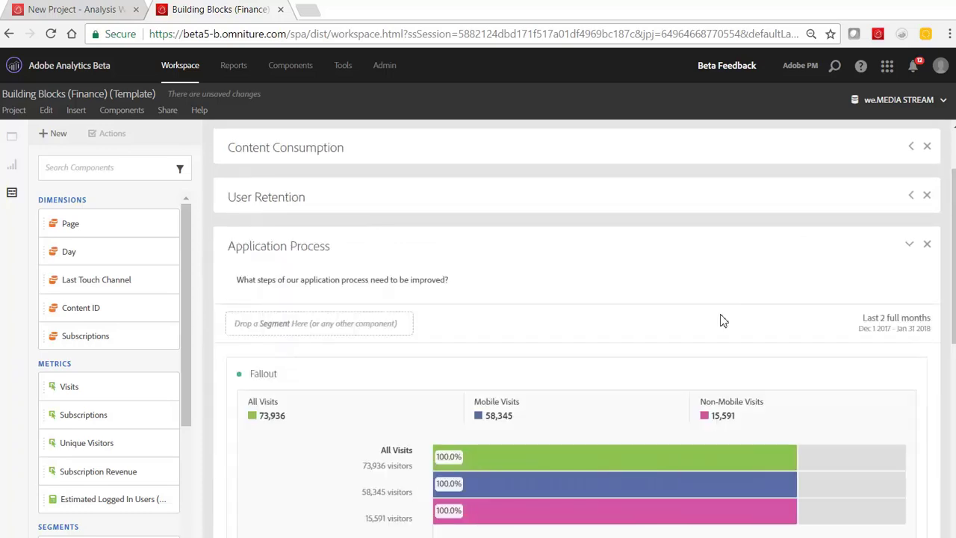
{"action": "scroll", "coordinate": [721, 320], "scroll_direction": "down", "scroll_amount": 3}
{"action": "left_click_drag", "start_coordinate": [332, 354], "coordinate": [228, 347]}
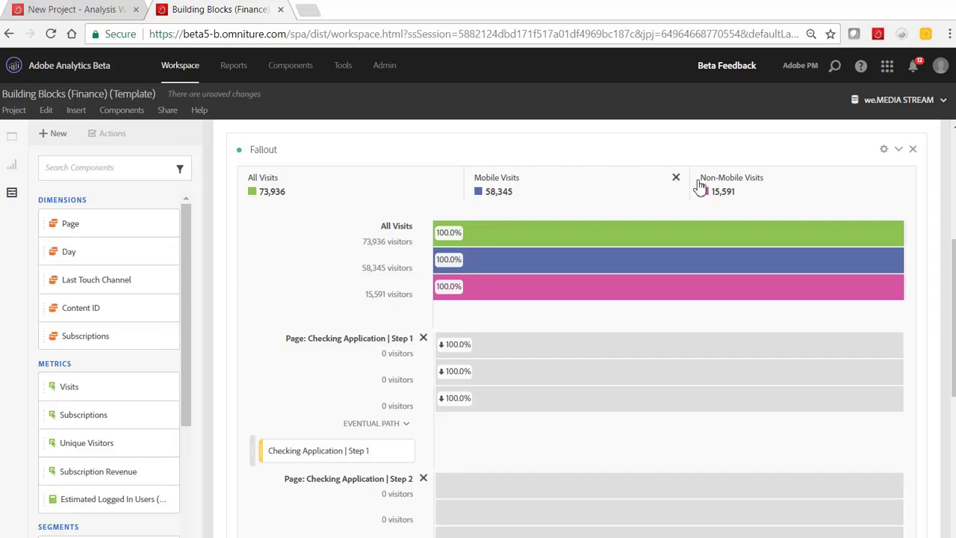
{"action": "scroll", "coordinate": [933, 171], "scroll_direction": "up", "scroll_amount": 3}
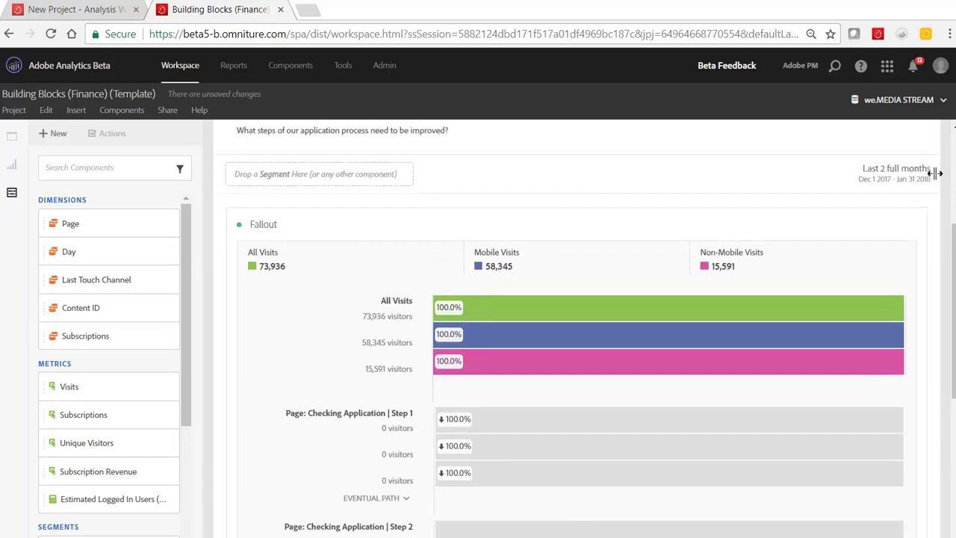
{"action": "left_click", "coordinate": [907, 245]}
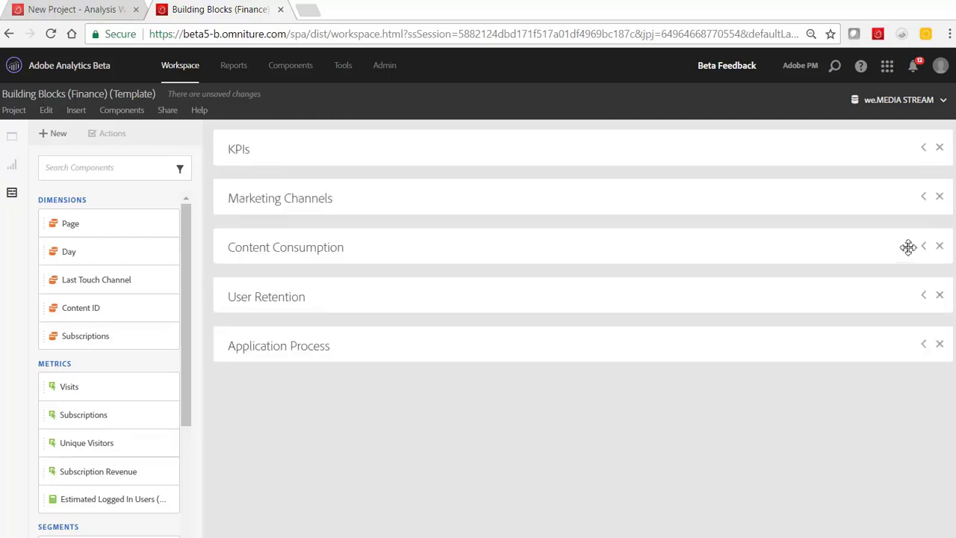
Step: Review the Last Touch Channel table in Marketing Channels, then collapse the table and its panel
{"action": "left_click", "coordinate": [923, 198]}
{"action": "scroll", "coordinate": [917, 215], "scroll_direction": "down", "scroll_amount": 1}
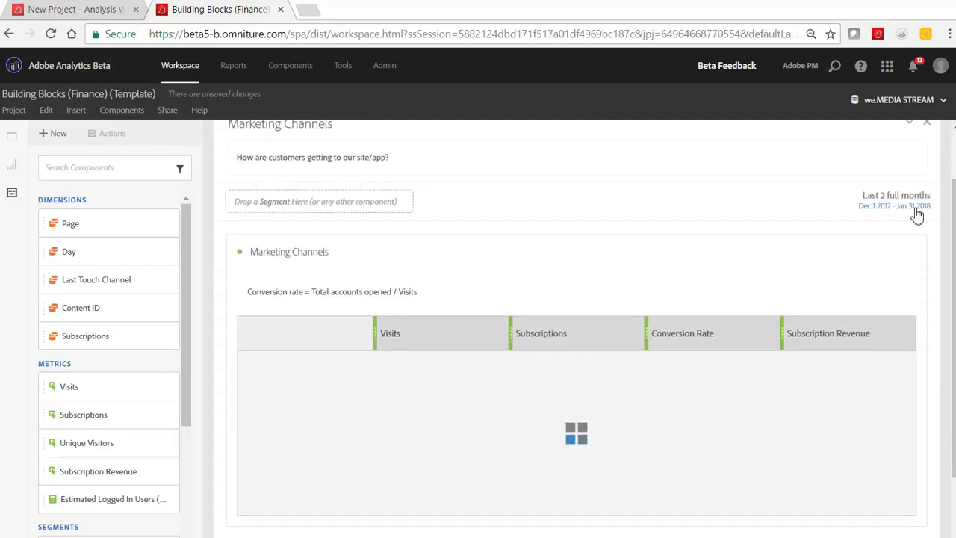
{"action": "scroll", "coordinate": [917, 215], "scroll_direction": "down", "scroll_amount": 1}
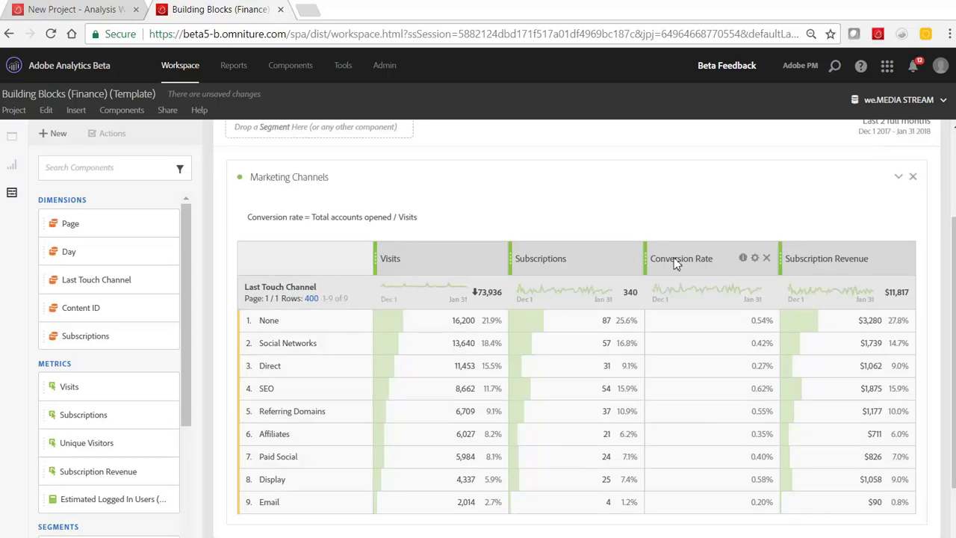
{"action": "mouse_move", "coordinate": [744, 262]}
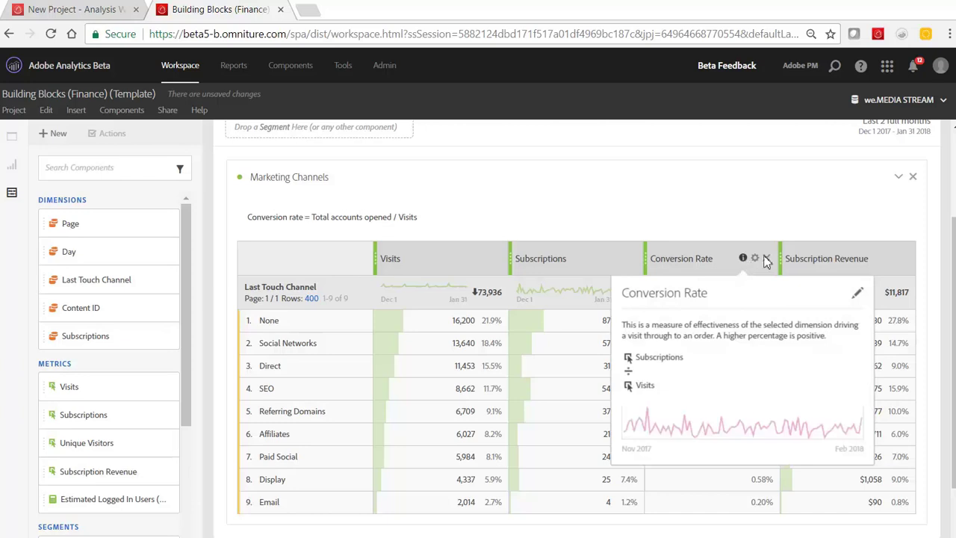
{"action": "left_click", "coordinate": [898, 177]}
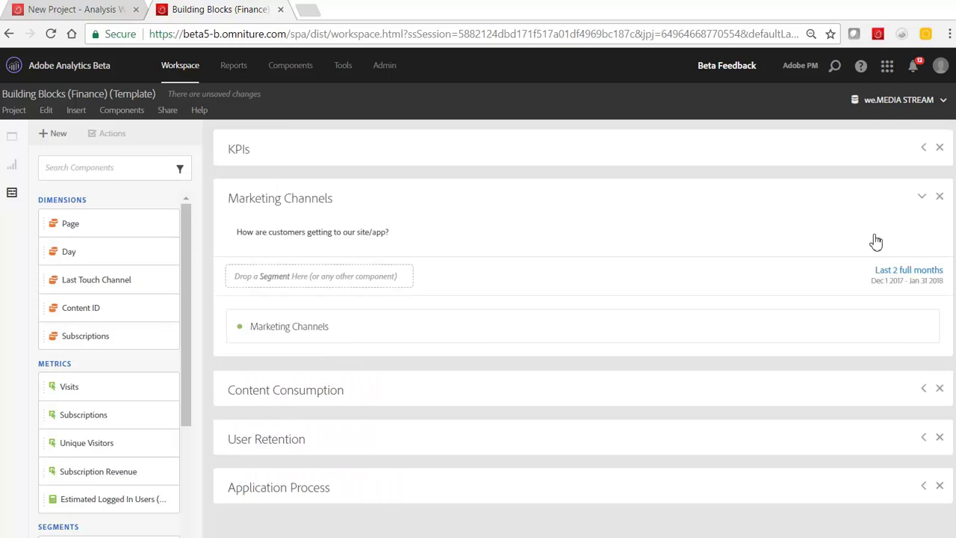
{"action": "left_click", "coordinate": [921, 196]}
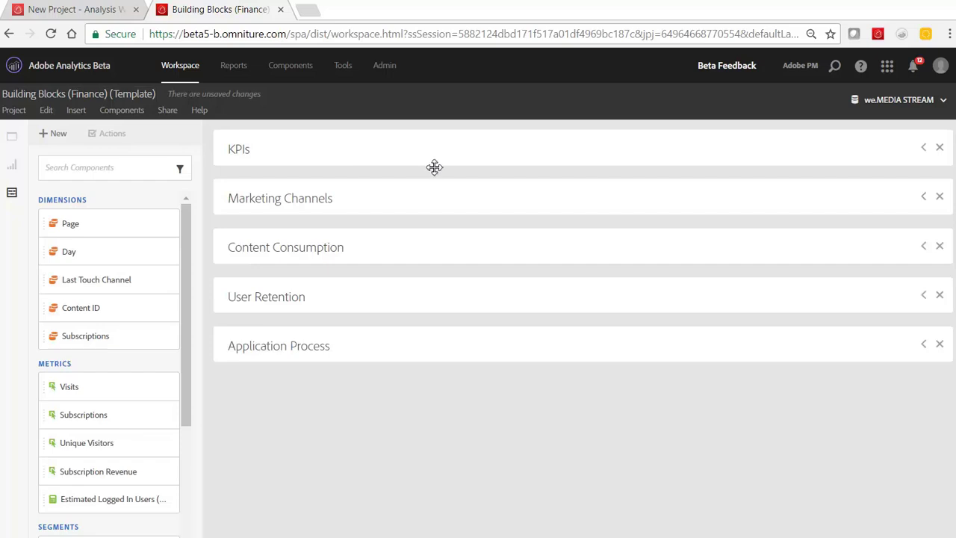
Step: Expand the Marketing Channels panel and table, and copy the Marketing Channels visualization
{"action": "left_click", "coordinate": [922, 197]}
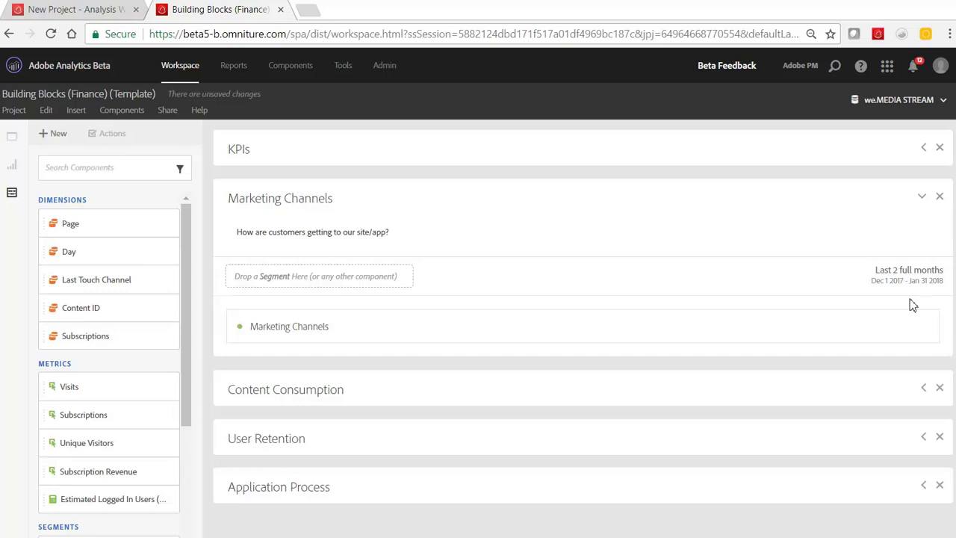
{"action": "left_click", "coordinate": [914, 328]}
{"action": "scroll", "coordinate": [821, 315], "scroll_direction": "down", "scroll_amount": 2}
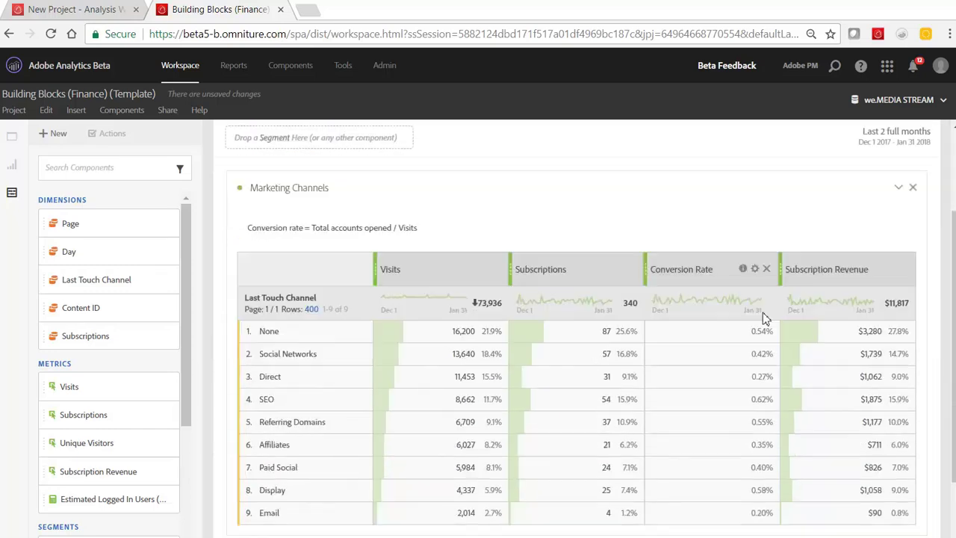
{"action": "right_click", "coordinate": [593, 172]}
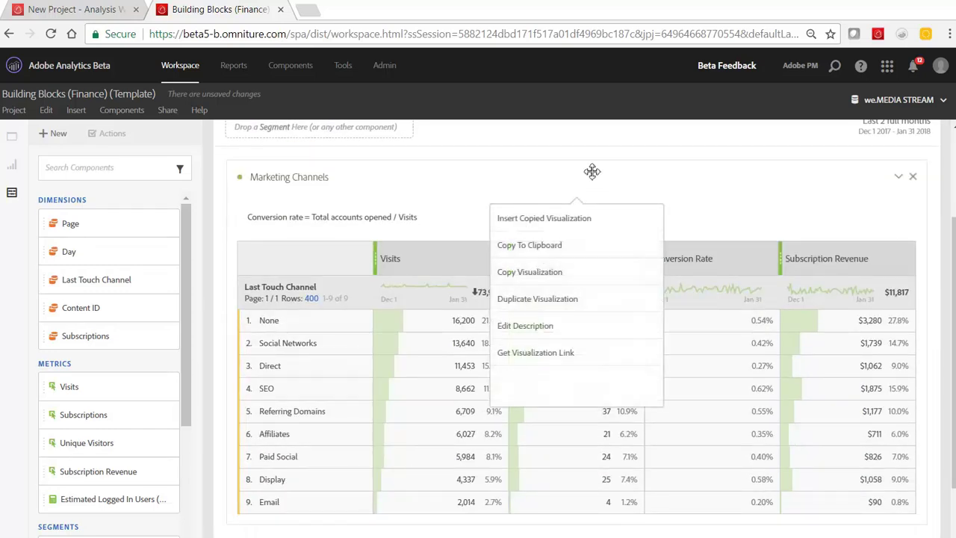
{"action": "left_click", "coordinate": [552, 272]}
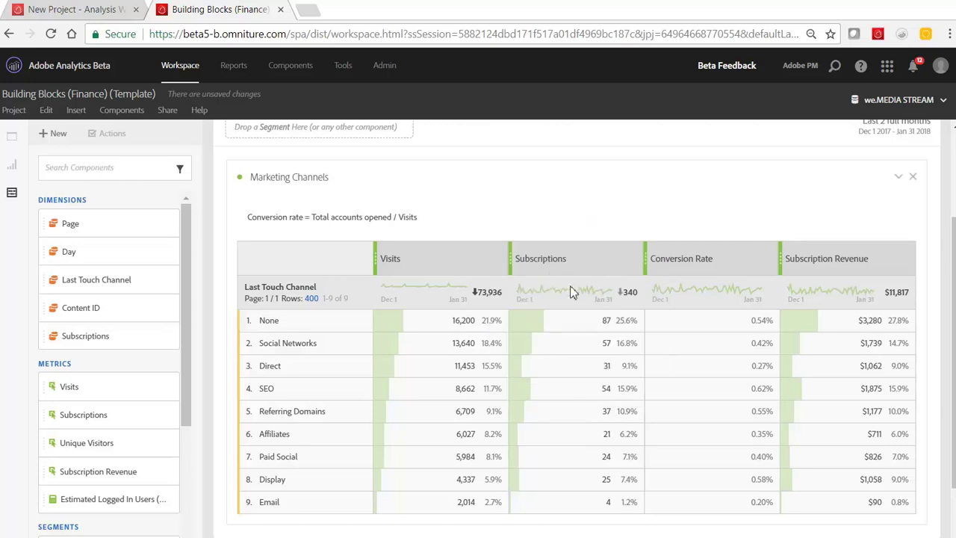
Step: Insert the copied Marketing Channels table into the New Project's empty panel
{"action": "left_click", "coordinate": [79, 10]}
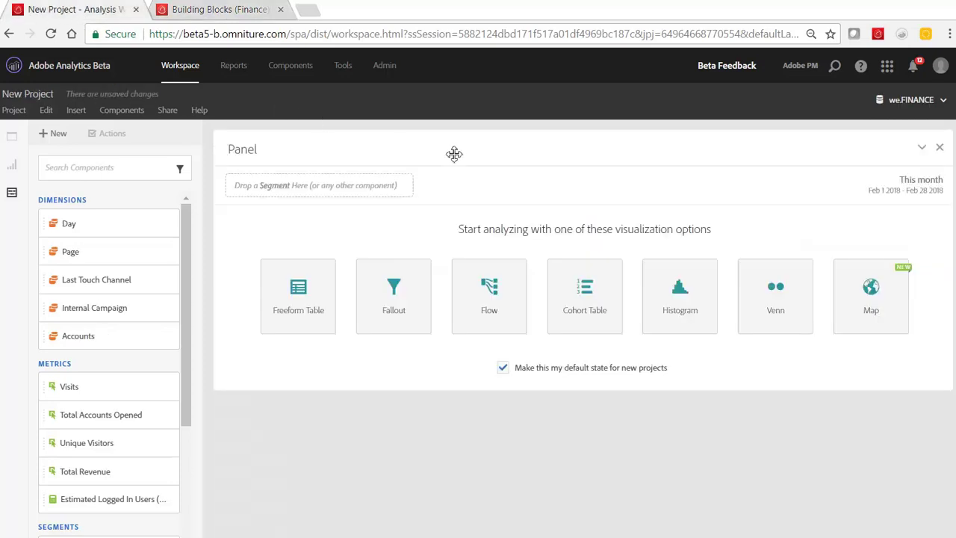
{"action": "right_click", "coordinate": [505, 148]}
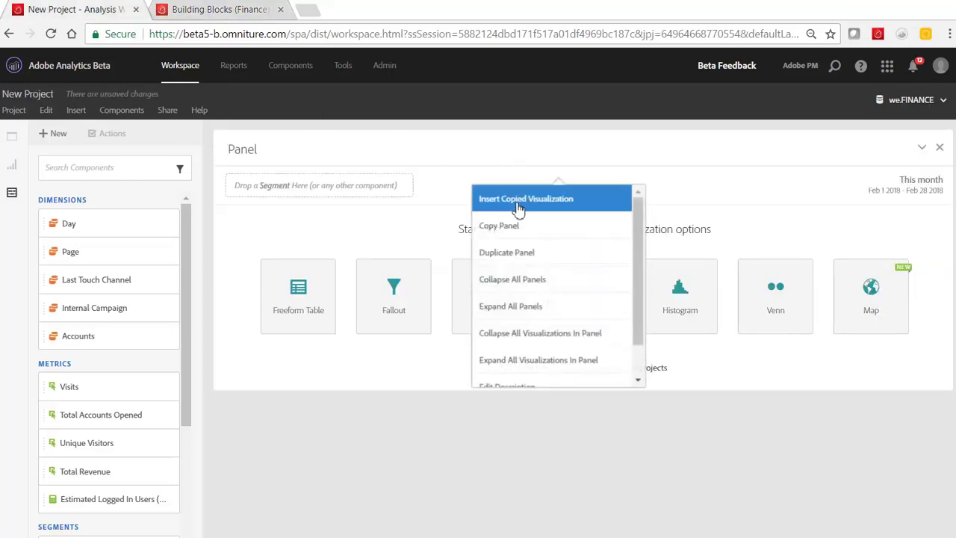
{"action": "left_click", "coordinate": [591, 209]}
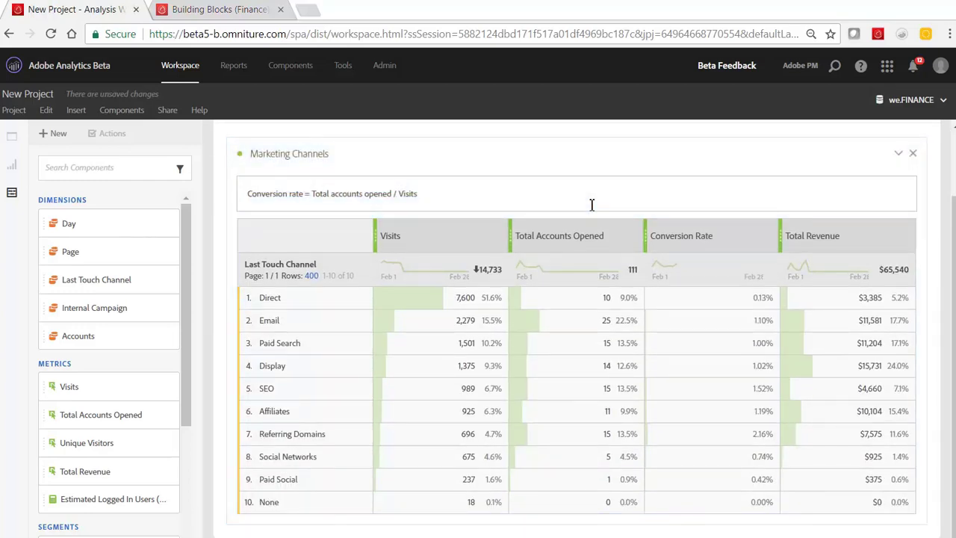
{"action": "scroll", "coordinate": [591, 204], "scroll_direction": "up", "scroll_amount": 1}
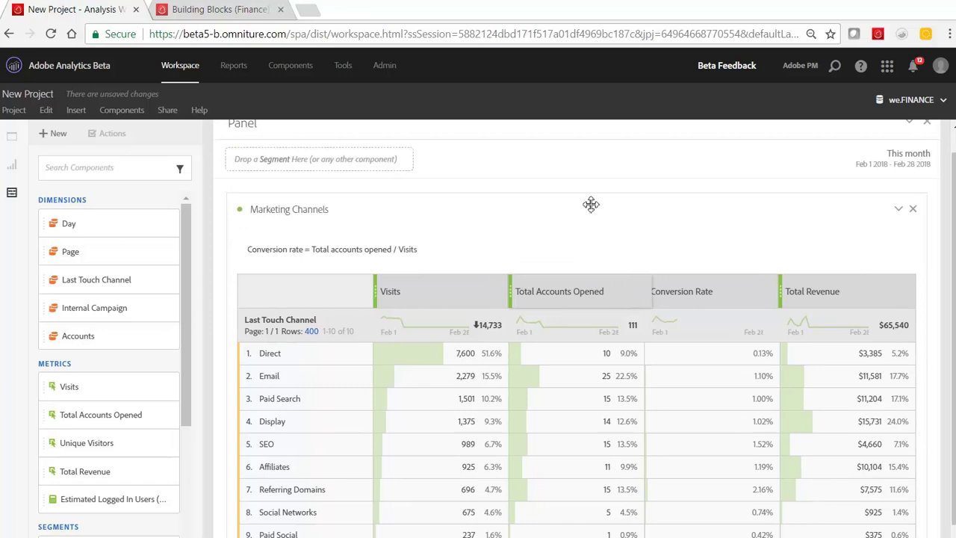
{"action": "scroll", "coordinate": [591, 204], "scroll_direction": "down", "scroll_amount": 1}
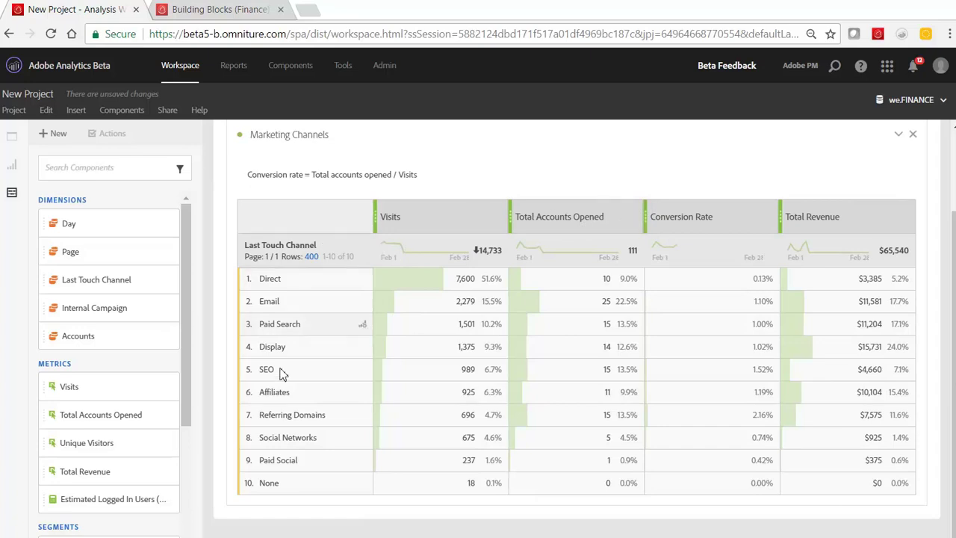
{"action": "scroll", "coordinate": [393, 231], "scroll_direction": "up", "scroll_amount": 1}
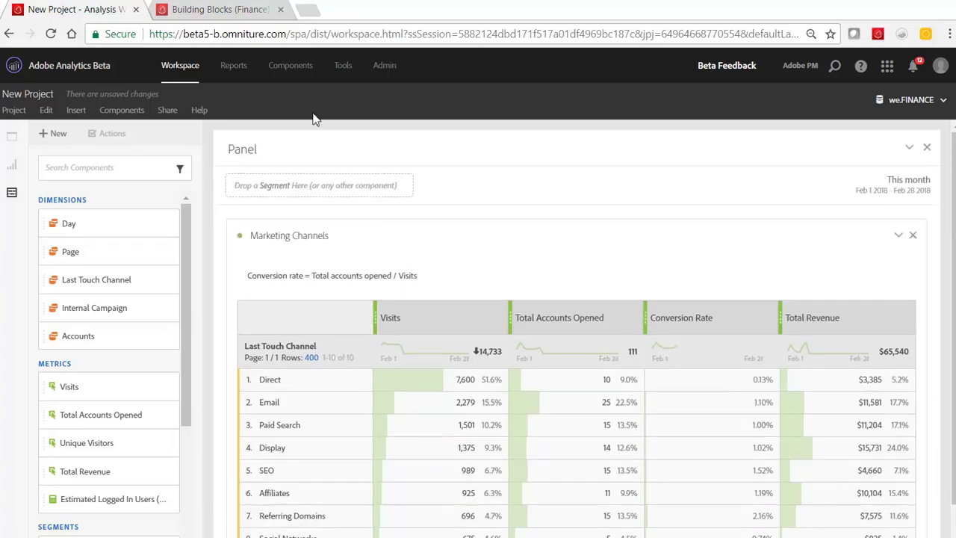
Step: In the Building Blocks template, expand Content Consumption and copy the Top Pages table
{"action": "left_click", "coordinate": [214, 12]}
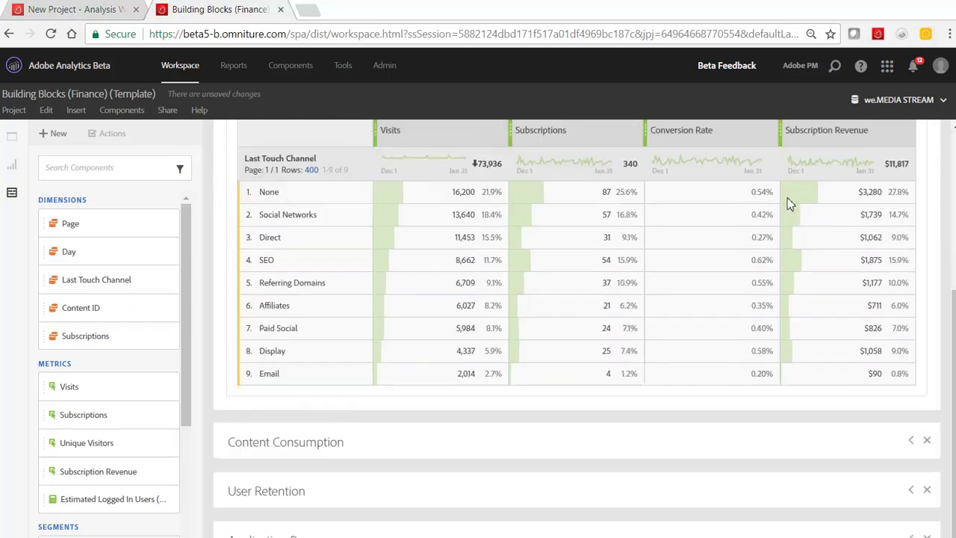
{"action": "scroll", "coordinate": [787, 200], "scroll_direction": "down", "scroll_amount": 2}
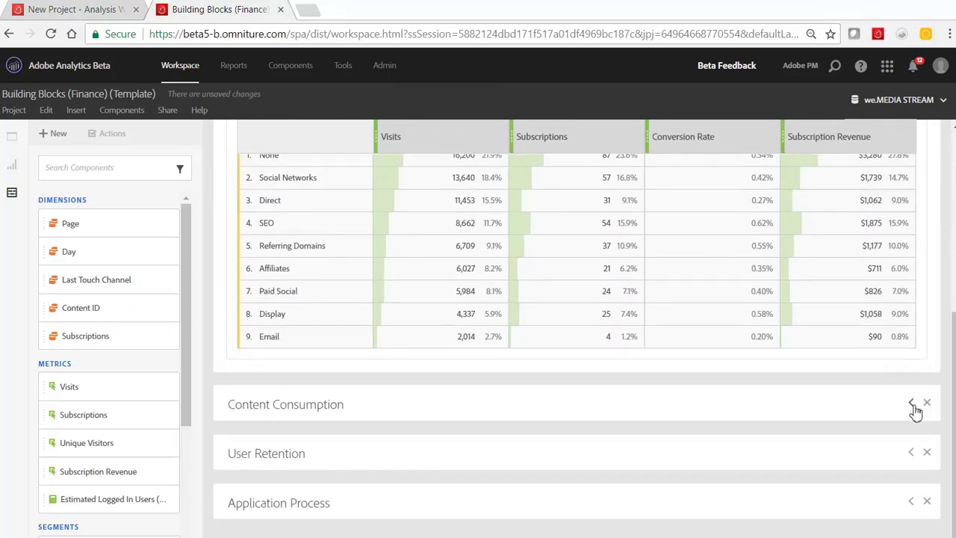
{"action": "left_click", "coordinate": [911, 404]}
{"action": "scroll", "coordinate": [840, 394], "scroll_direction": "down", "scroll_amount": 3}
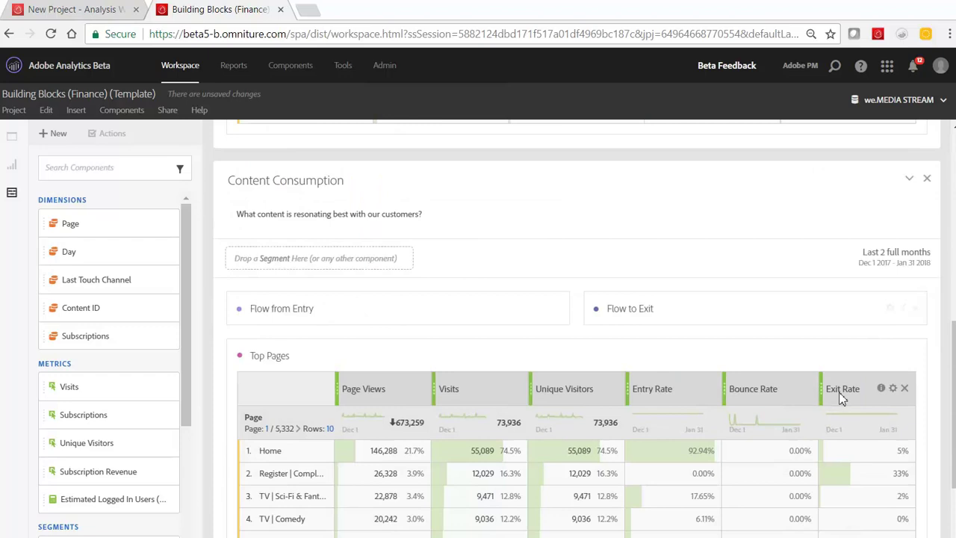
{"action": "right_click", "coordinate": [620, 349]}
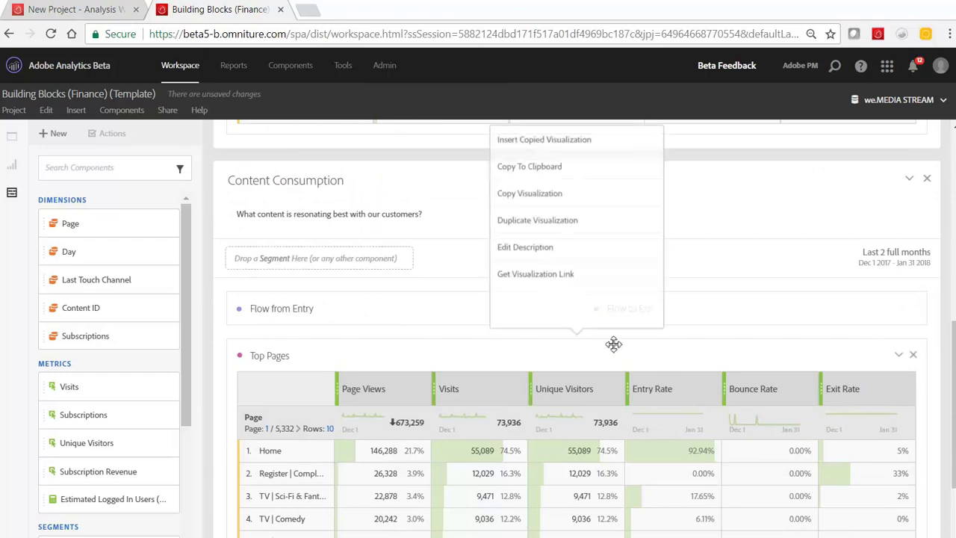
{"action": "left_click", "coordinate": [575, 196]}
Step: Insert the copied Top Pages table into the New Project panel
{"action": "left_click", "coordinate": [93, 9]}
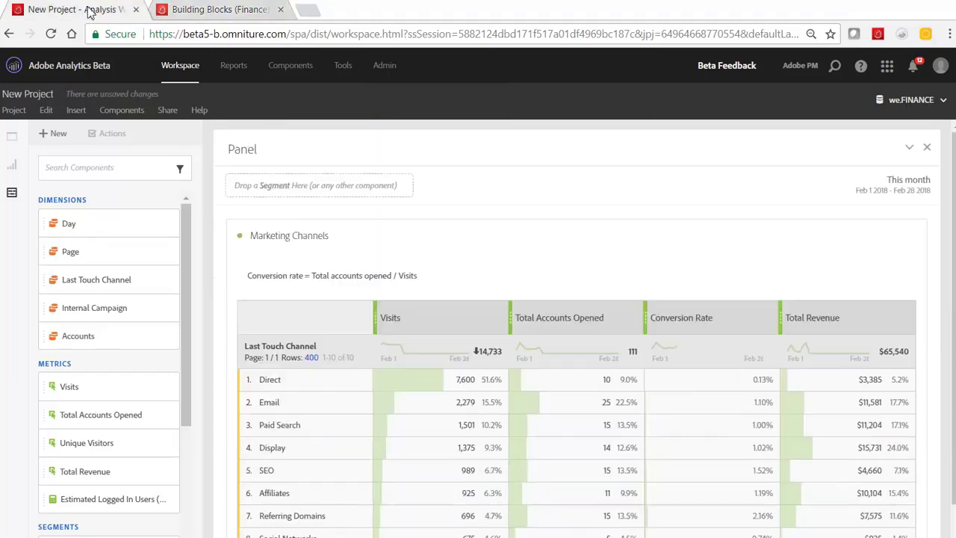
{"action": "right_click", "coordinate": [616, 156]}
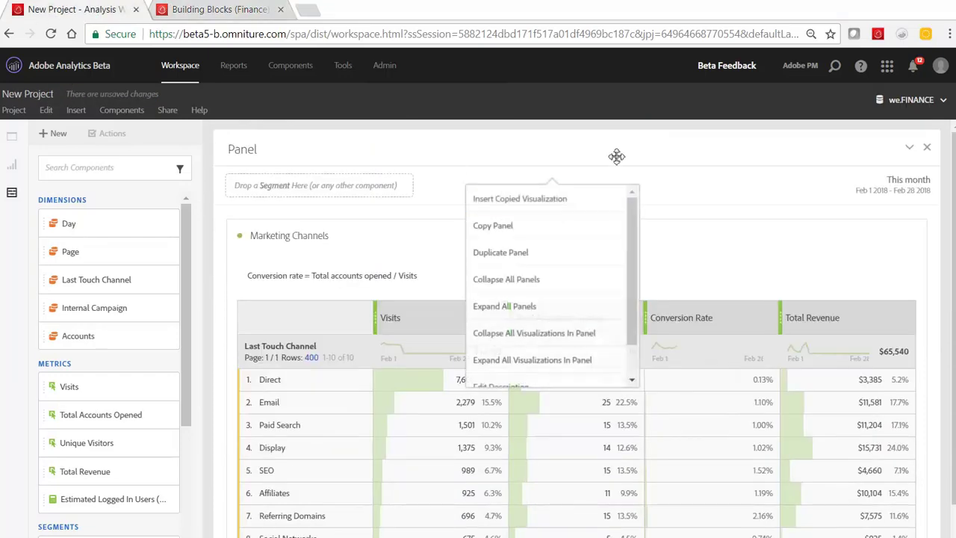
{"action": "left_click", "coordinate": [586, 209]}
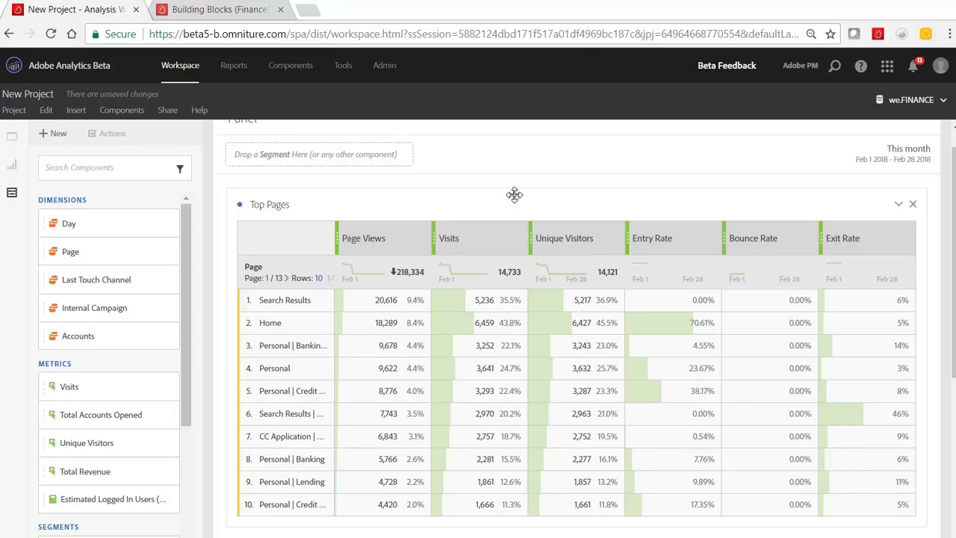
{"action": "scroll", "coordinate": [567, 195], "scroll_direction": "up", "scroll_amount": 1}
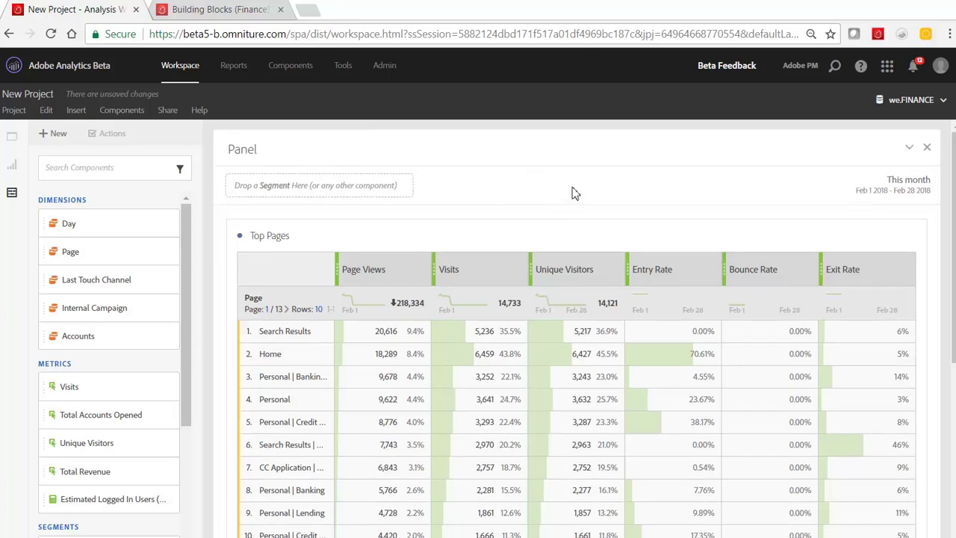